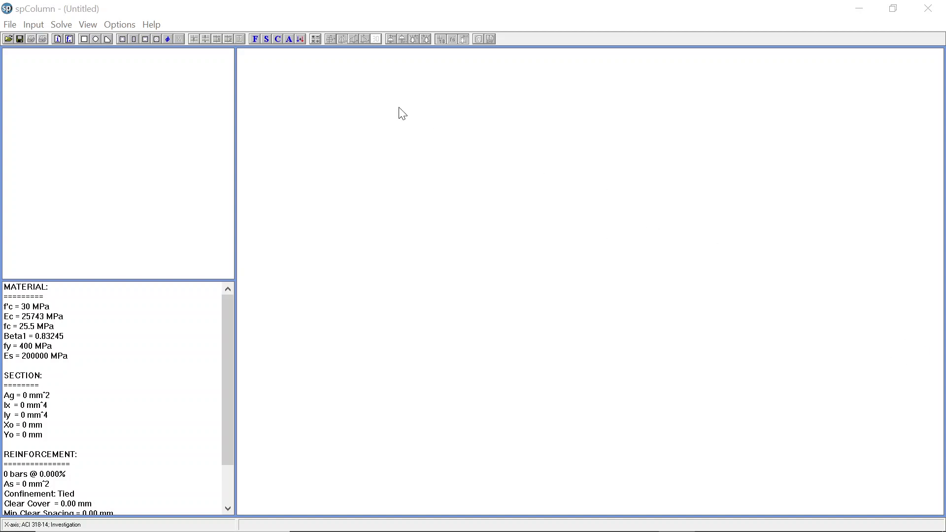
- Fill in the general information with project GEDUNG X, column SW1 and the engineer's initials, keeping ACI 318-14, metric units and investigation about the X-axis
click(40, 28)
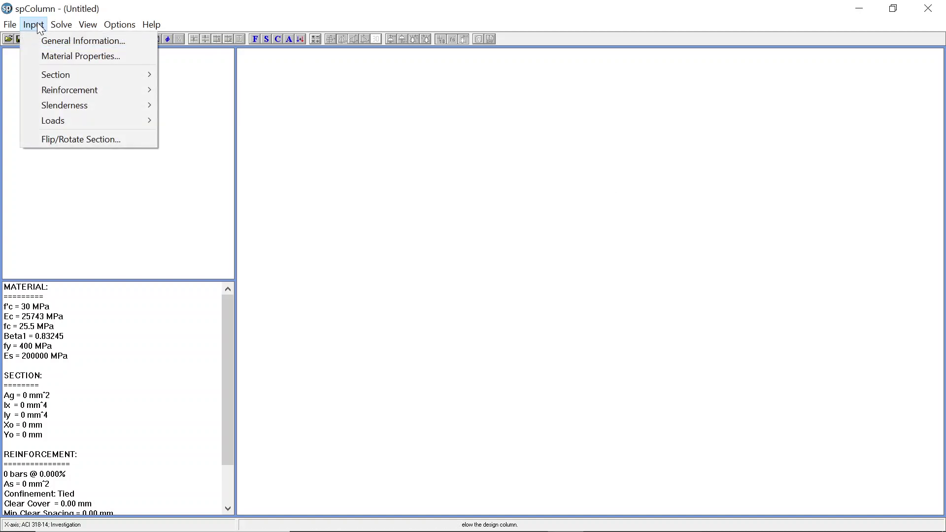
click(57, 42)
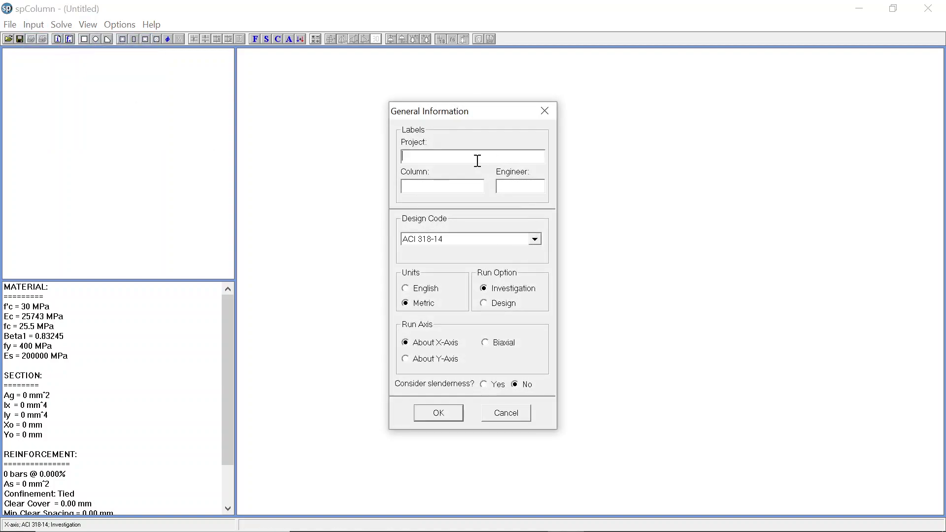
text(GE)
text(DUNG X)
text(SW1)
click(530, 188)
text(L)
click(436, 415)
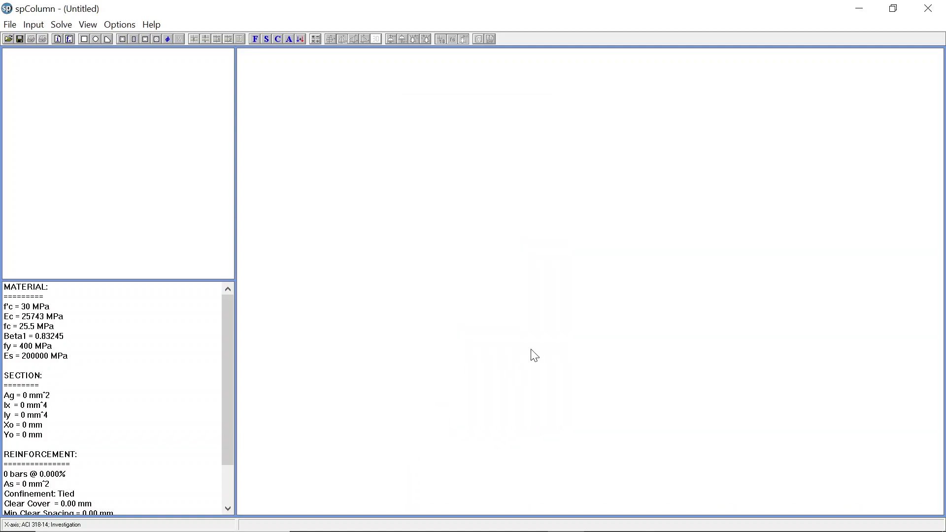
- Accept the material properties with a concrete strength of 30 MPa and a reinforcing steel strength of 400 MPa
click(35, 27)
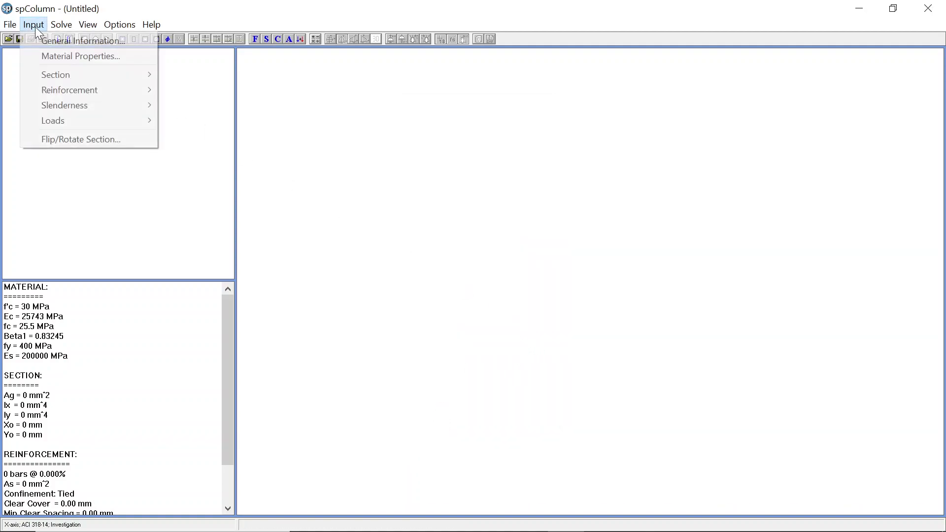
click(59, 57)
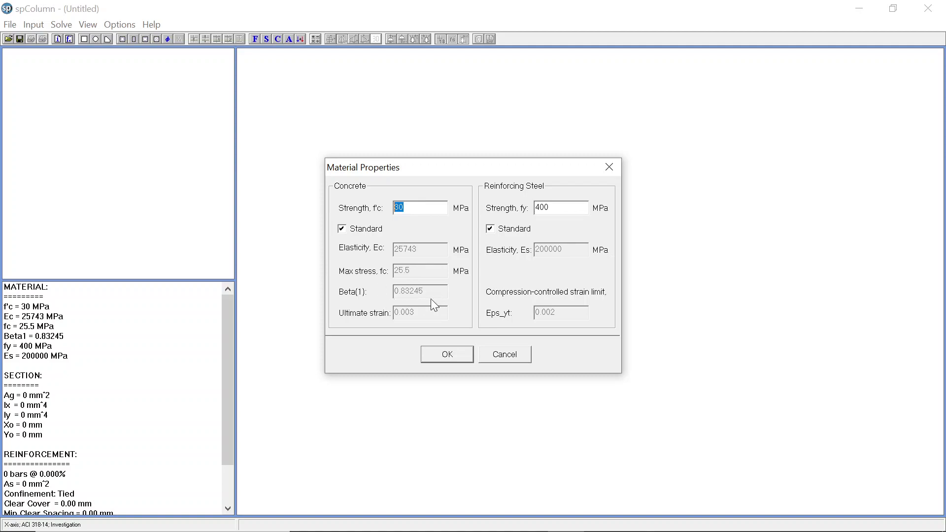
click(464, 355)
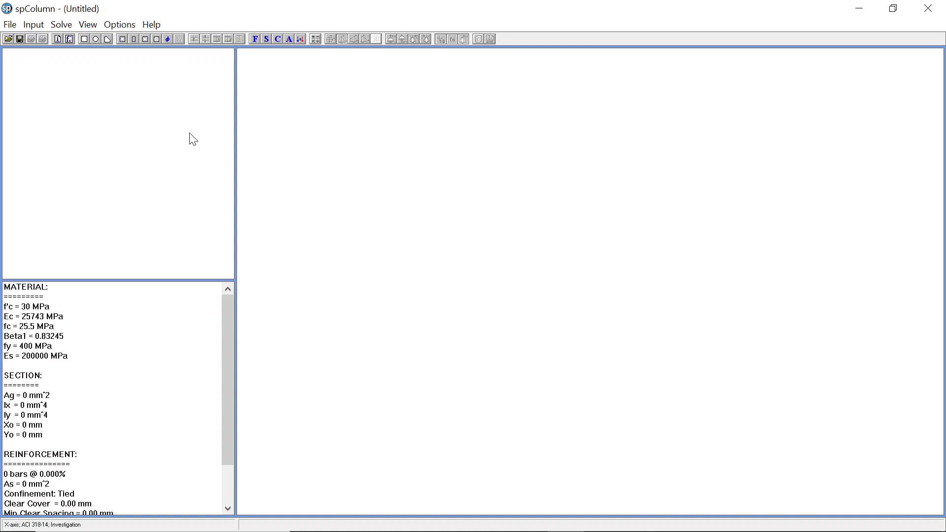
- Start an irregular section and set the drawing area limits from -1000 to 1000 mm in both X and Y
click(33, 24)
mouse_move(63, 79)
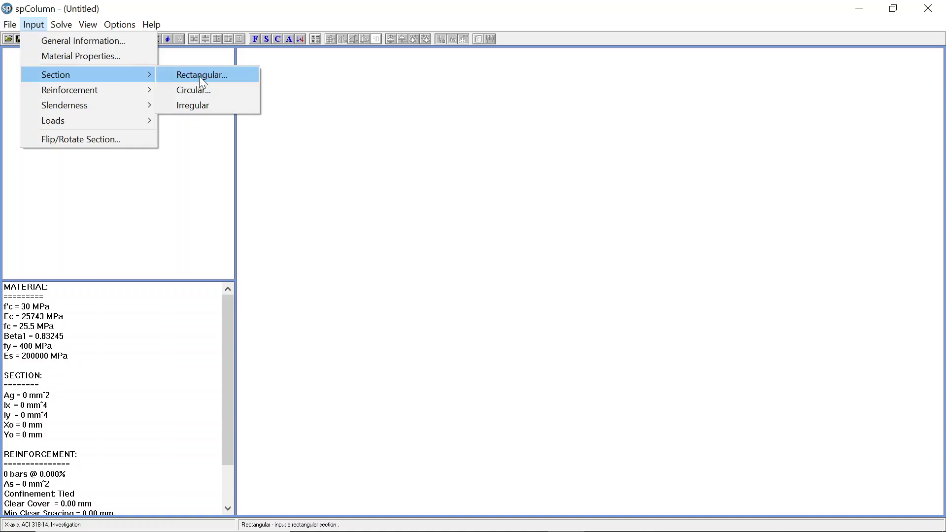
click(197, 105)
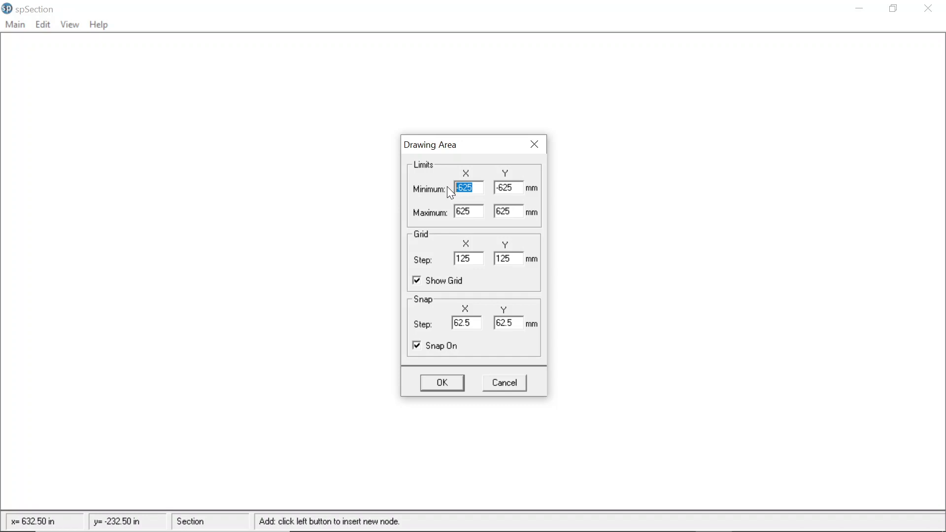
text(-1000)
drag(508, 190, 495, 189)
text(-1000)
drag(457, 211, 474, 218)
text(1000)
drag(511, 212, 484, 212)
text(1000)
- Set the grid step and the snap step to 50 mm in both X and Y and apply the drawing area settings
drag(485, 256, 433, 258)
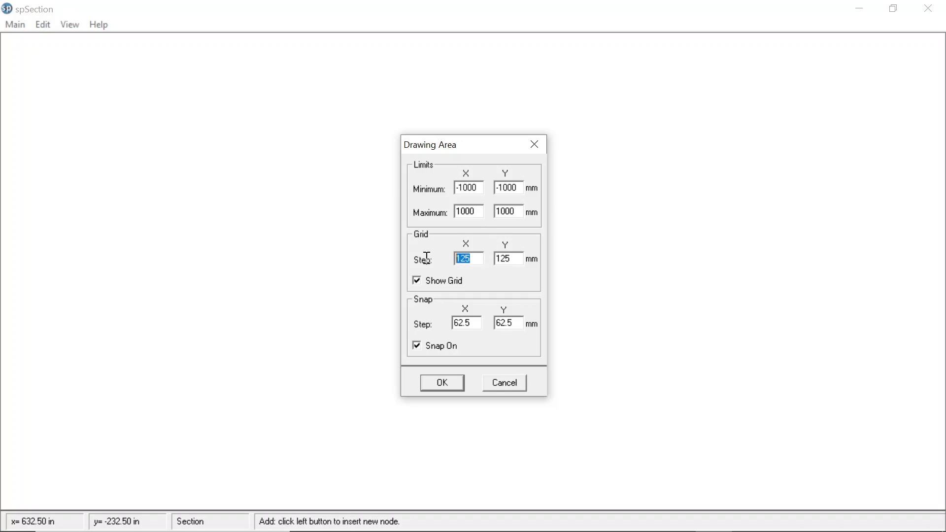
text(50)
drag(515, 259, 476, 261)
text(50)
drag(478, 323, 427, 324)
text(50)
drag(513, 325, 473, 325)
text(50)
click(441, 385)
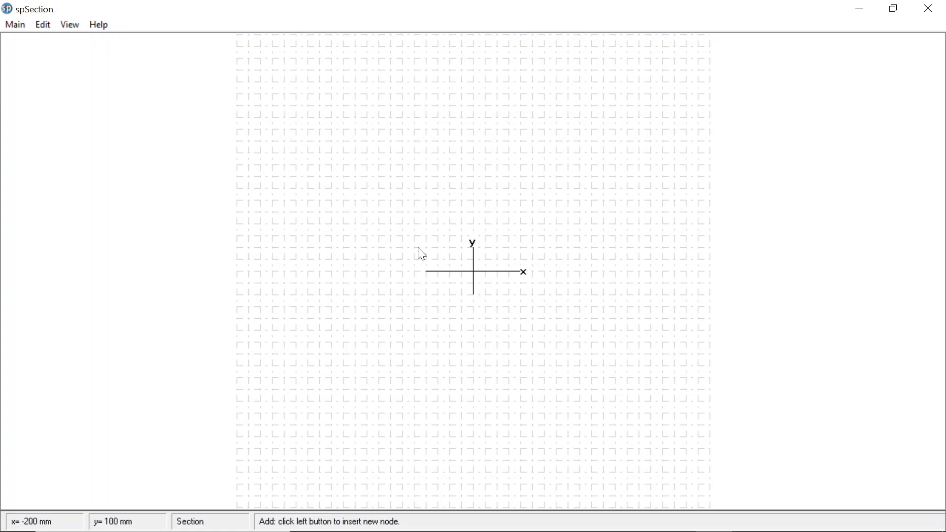
- Begin the section outline by coordinates with nodes at (-1000, 300) and (-600, 300) mm
click(43, 25)
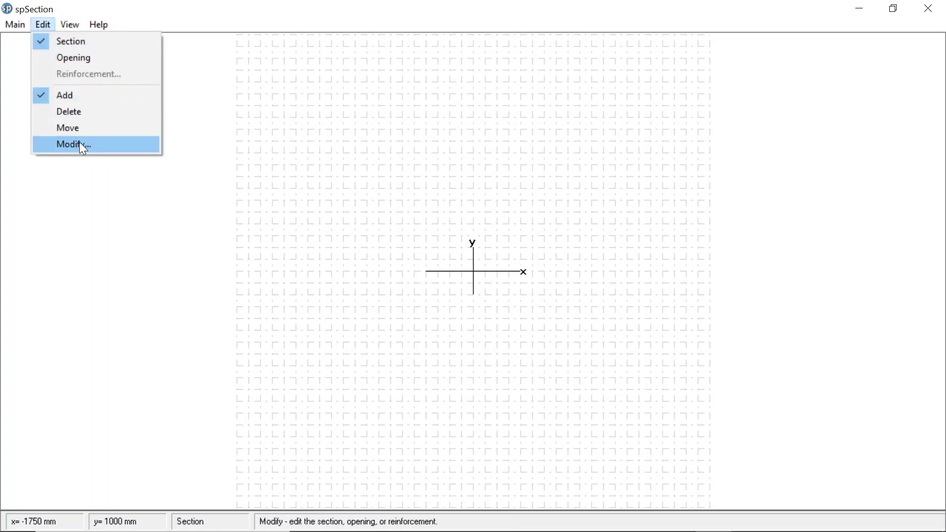
click(79, 142)
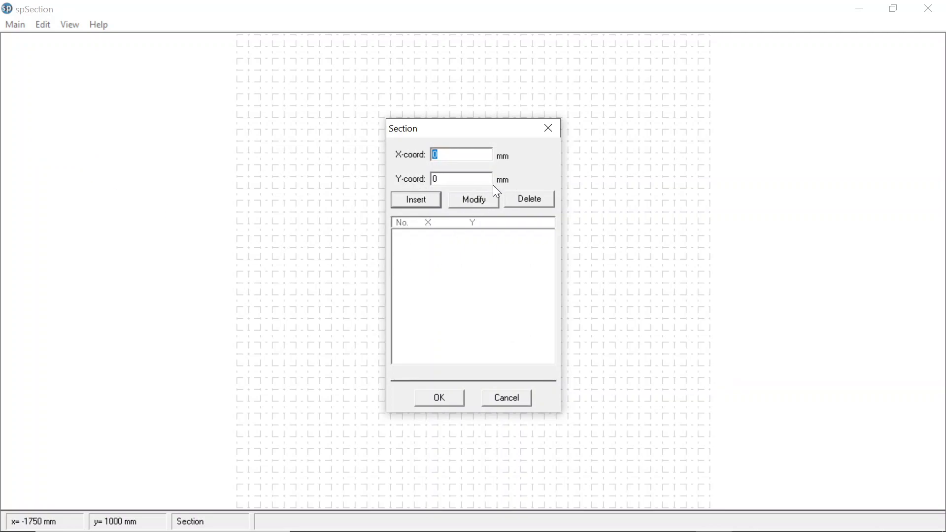
text(-1000)
key(Tab)
text(300)
click(432, 201)
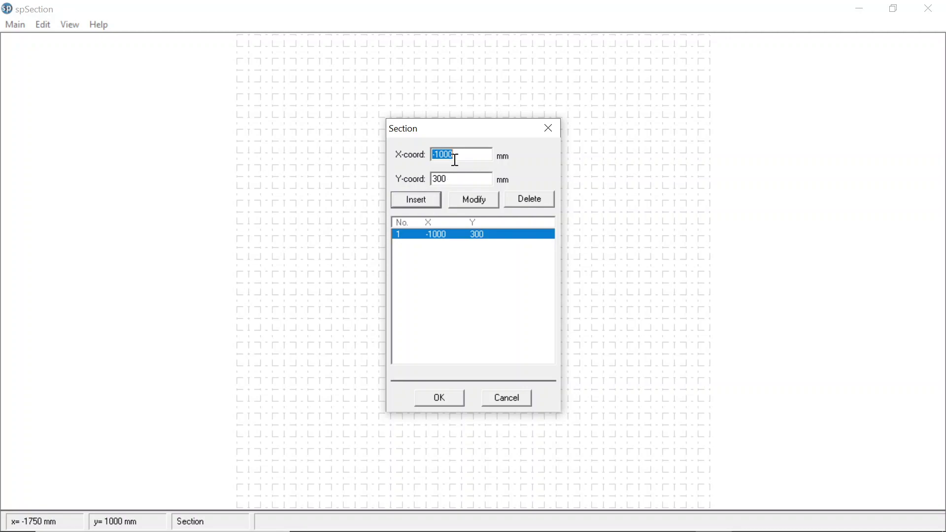
text(-600)
click(438, 200)
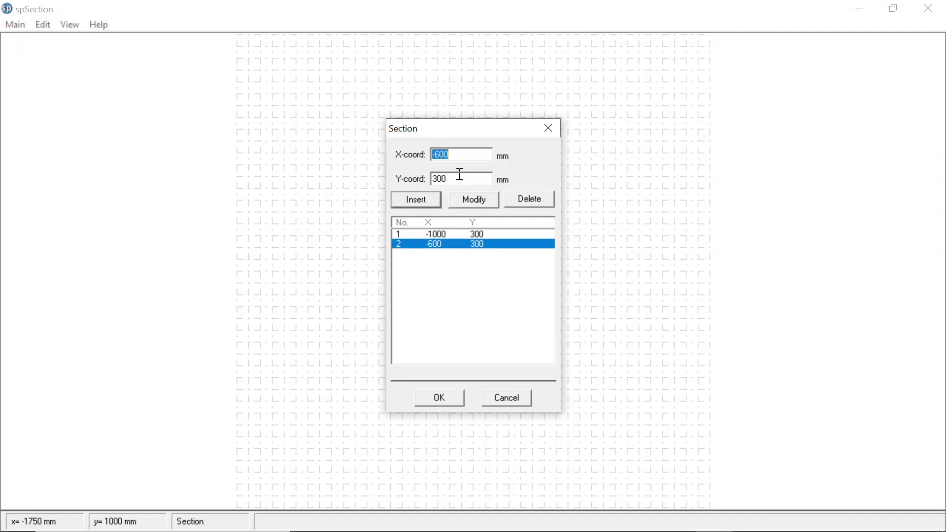
- Add the web's upper edge to the section outline with nodes at (-600, 100) and (600, 100) mm
key(Tab)
text(100)
click(413, 203)
click(433, 154)
drag(433, 154, 436, 157)
key(Delete)
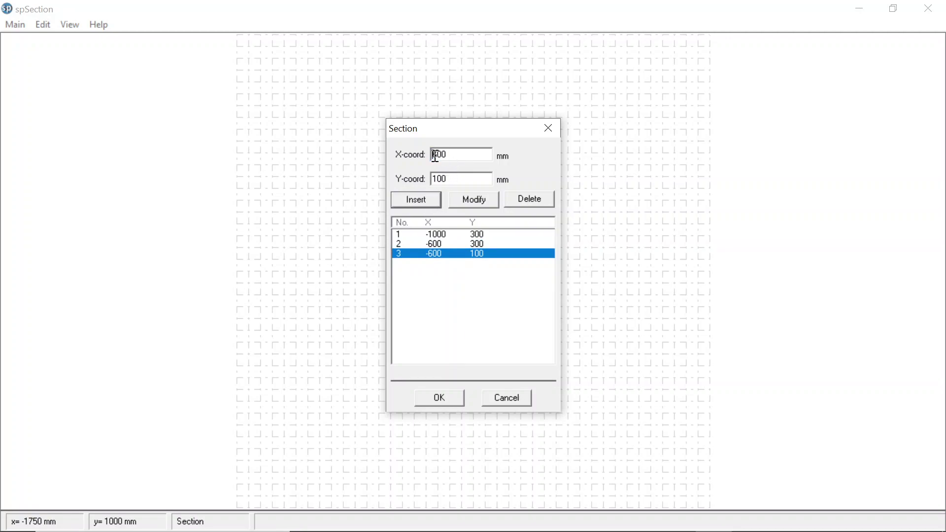
click(426, 197)
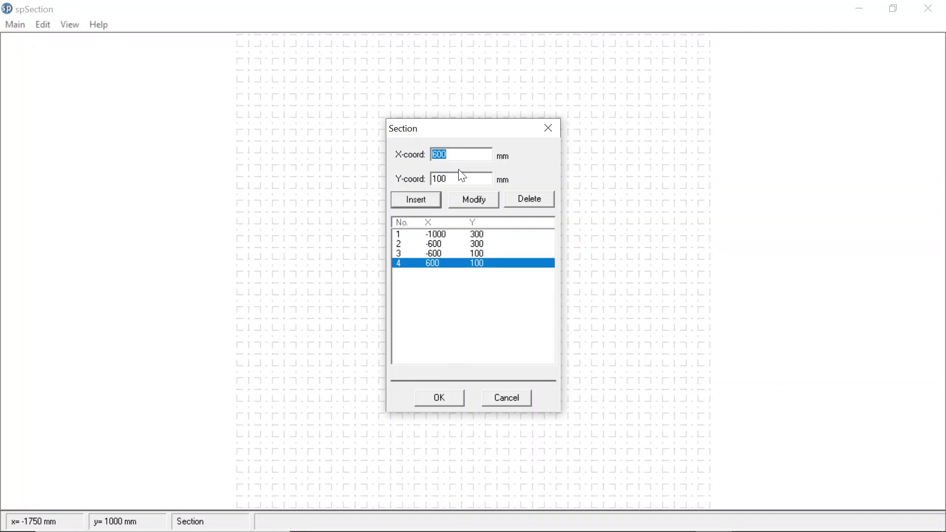
- Insert section nodes at (600, 300) and (1000, 300) mm for the top of the positive-X flange
drag(457, 175, 424, 176)
text(300)
click(437, 202)
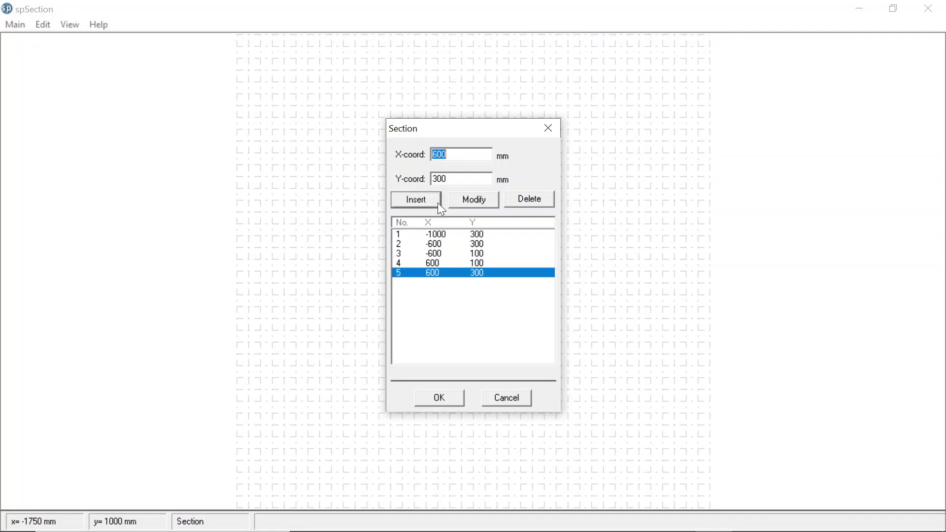
text(1000)
click(426, 198)
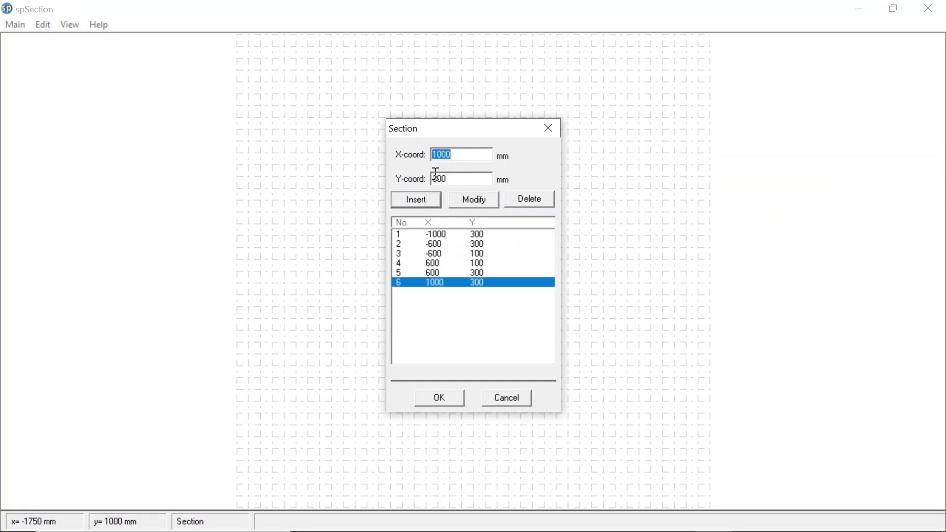
- Insert section nodes at (1000, -300) and (600, -300) mm for the bottom of the positive-X flange
click(436, 176)
text(-)
click(431, 195)
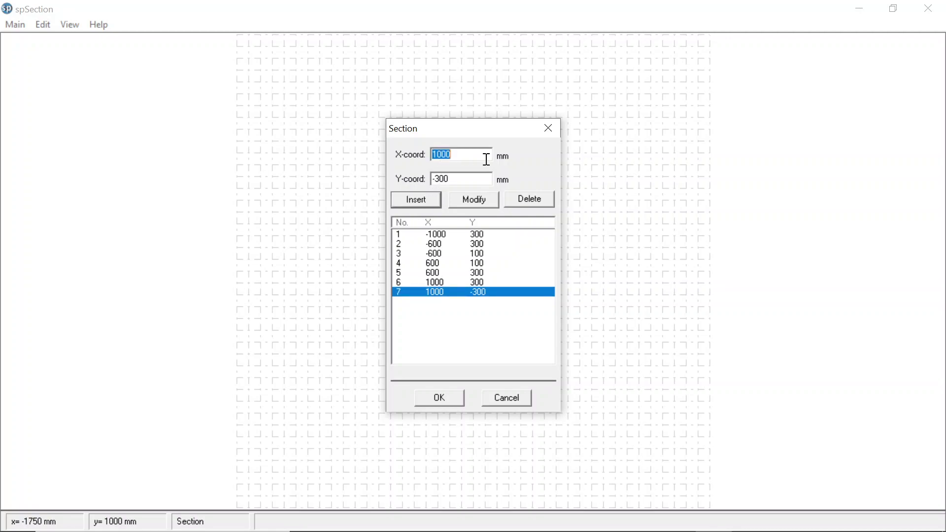
text(-1)
key(BackSpace)
key(BackSpace)
text(600)
click(431, 205)
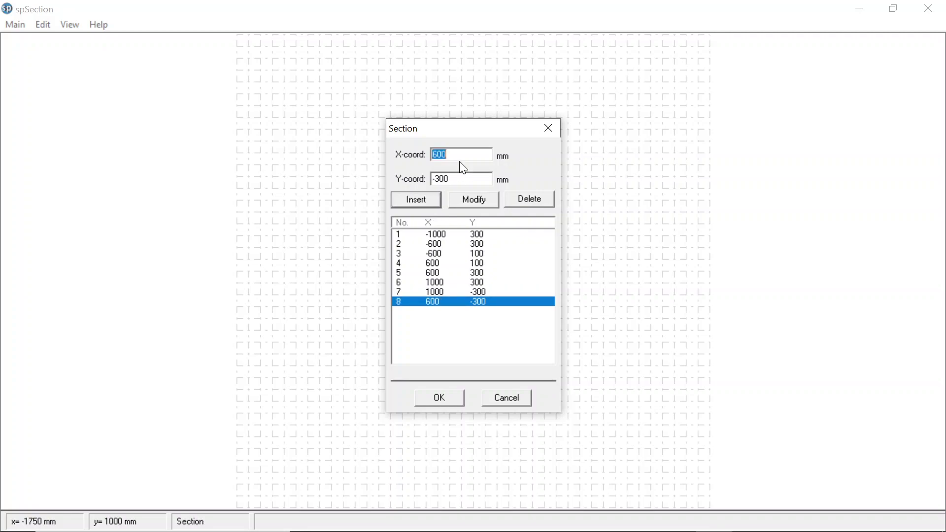
- Add the web's lower edge to the section outline with nodes at (600, -100) and (-600, -100) mm
drag(434, 180, 437, 181)
click(417, 201)
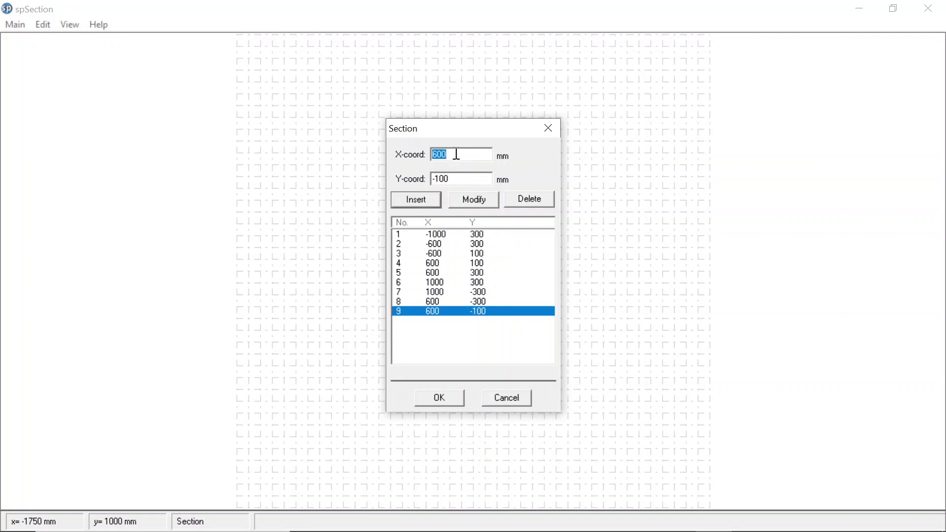
click(432, 155)
text(-)
click(435, 200)
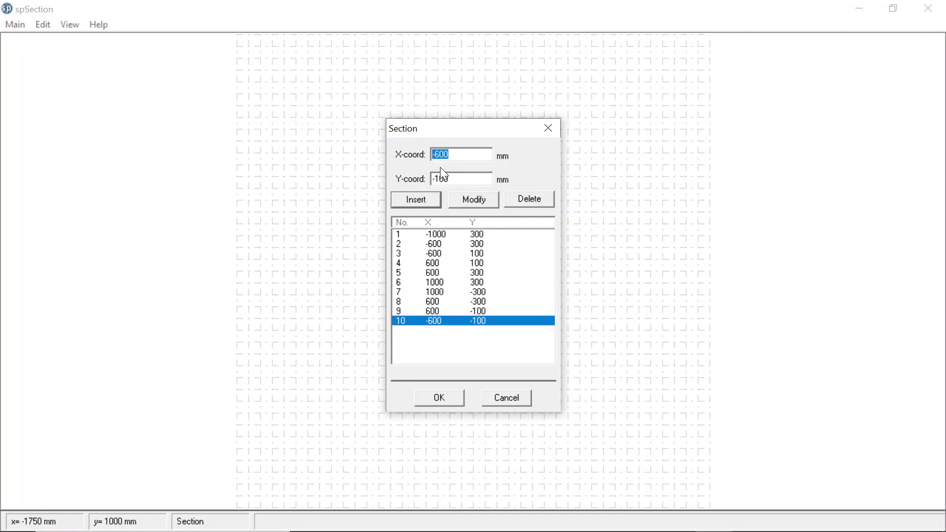
- Insert the last section nodes at (-600, -300) and (-1000, -300) mm for the bottom of the negative-X flange
drag(440, 180, 437, 183)
text(3)
click(425, 200)
drag(435, 155, 439, 155)
text(1000)
click(428, 200)
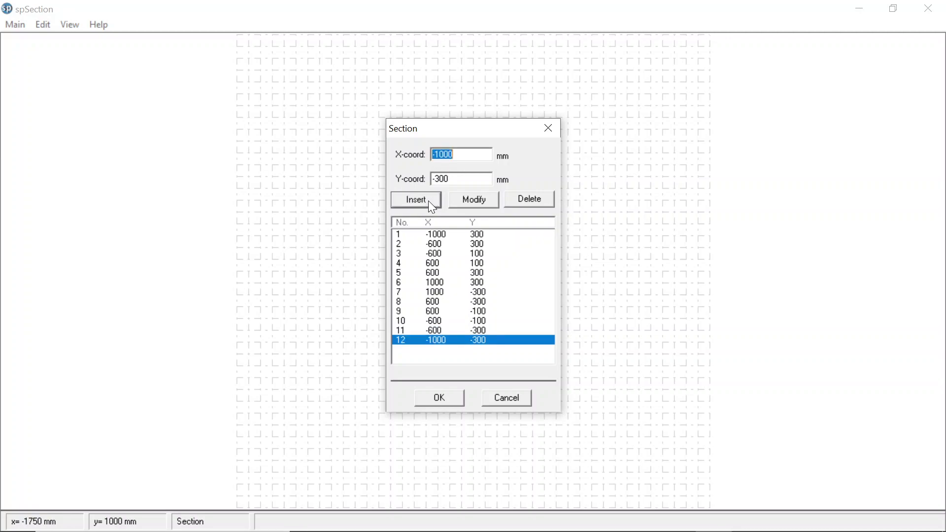
- Accept the section node list, then save the section and exit the section editor
click(434, 397)
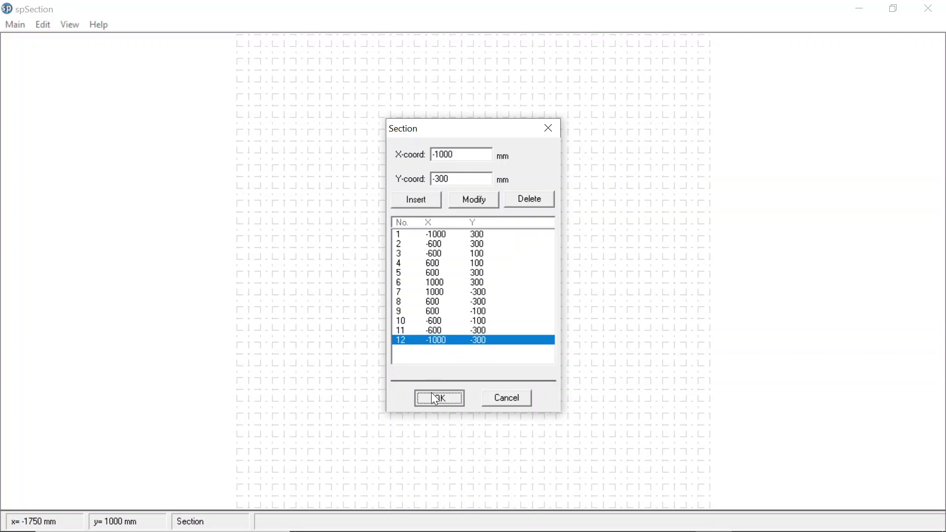
click(434, 398)
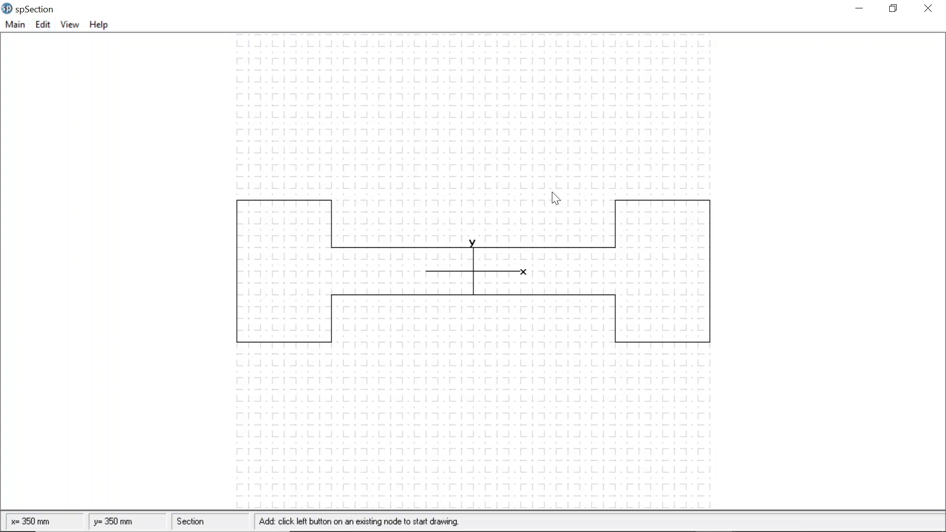
click(15, 25)
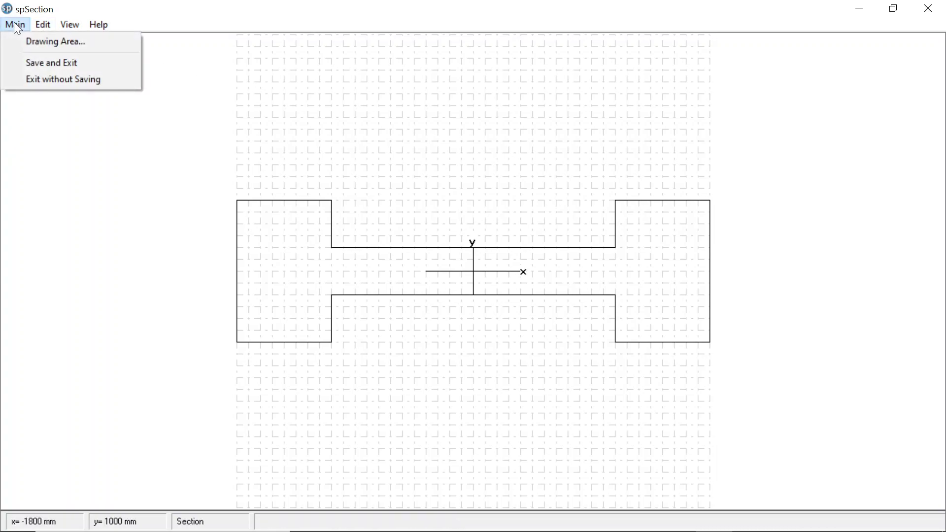
click(51, 63)
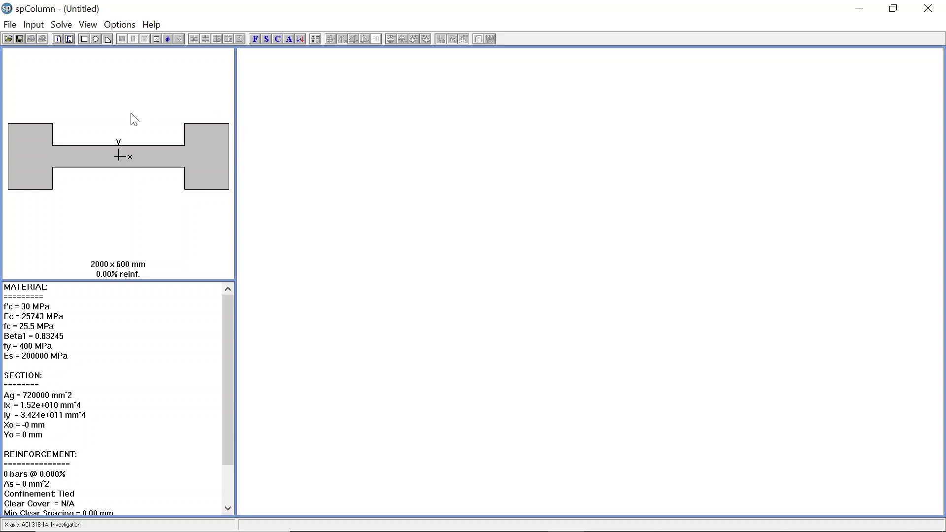
- Open the irregular pattern reinforcement editor for the section and bring up its editing options
click(29, 27)
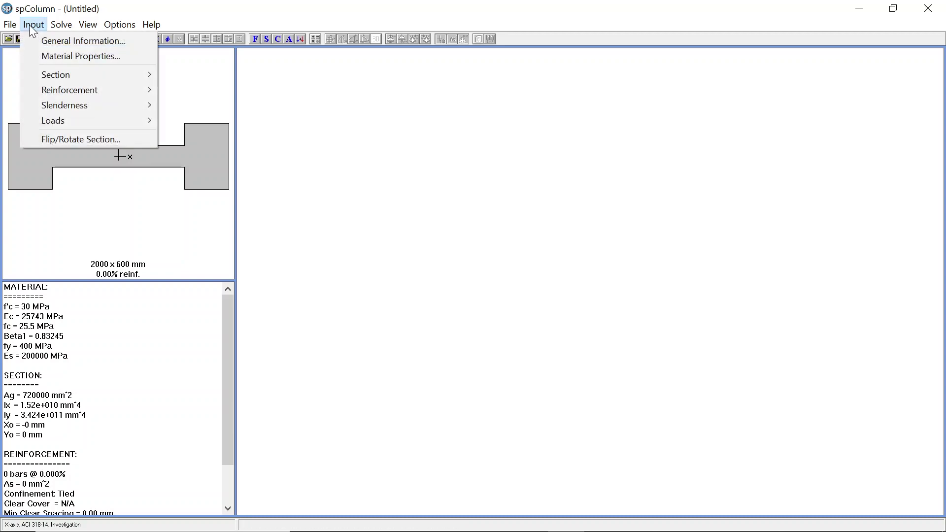
mouse_move(75, 88)
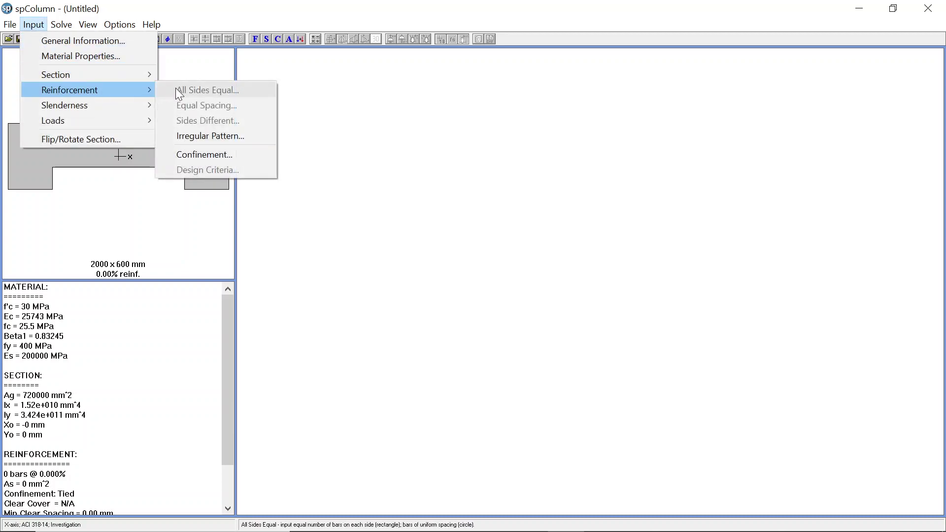
click(216, 137)
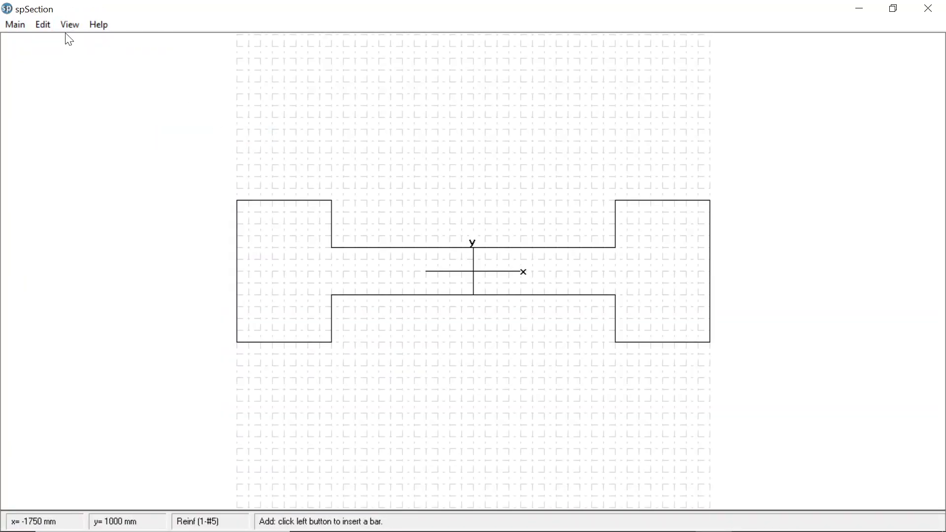
click(49, 24)
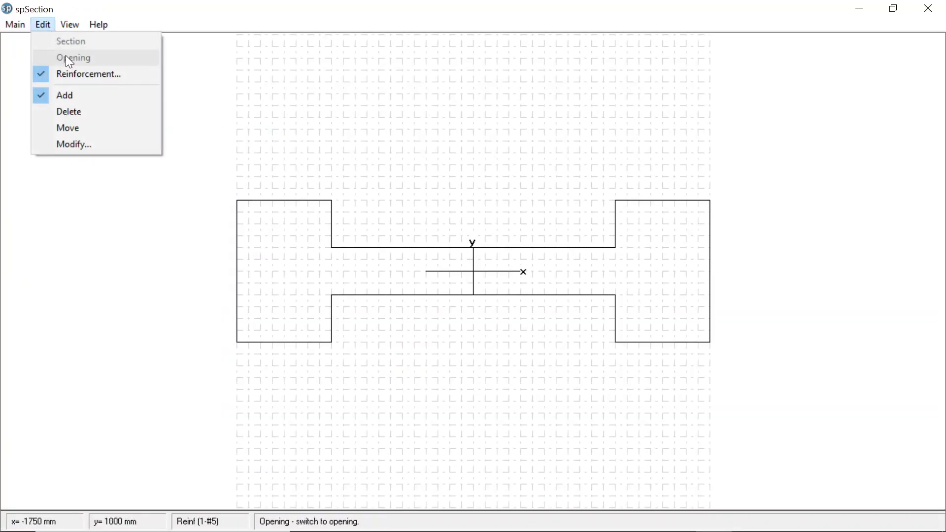